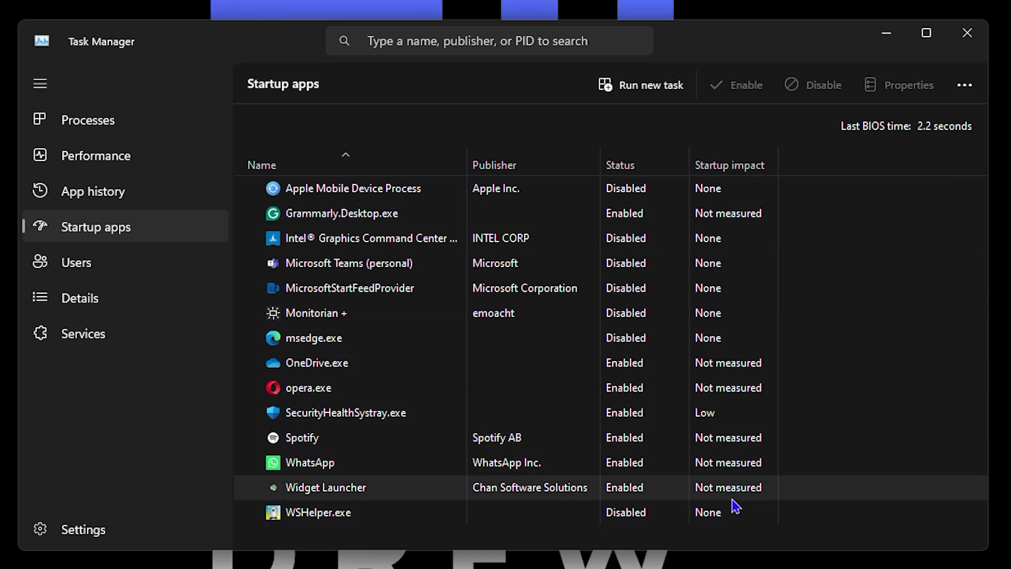
- Disable Grammarly.Desktop.exe and OneDrive.exe from launching at startup
{"action": "mouse_move", "coordinate": [727, 481]}
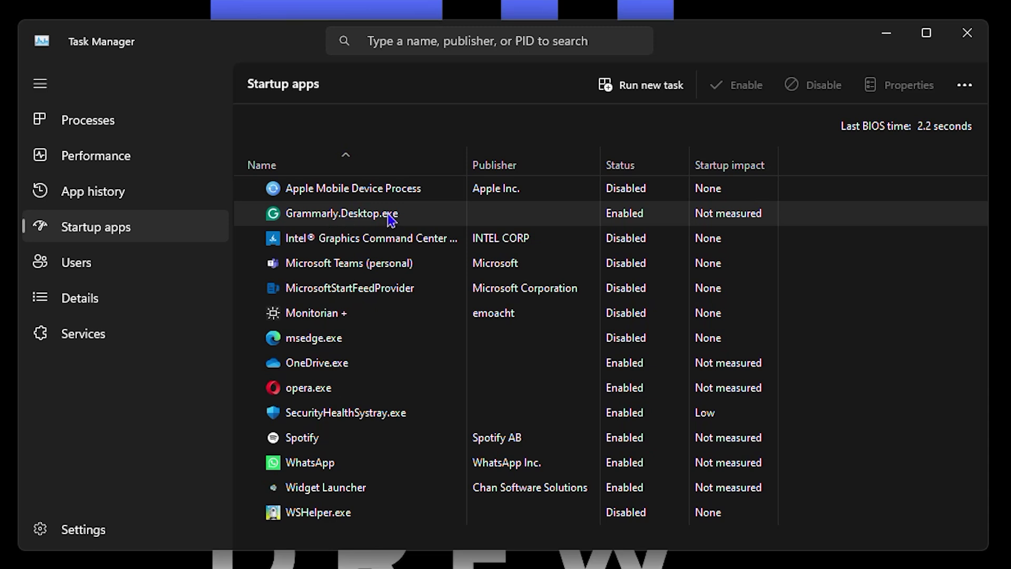
{"action": "right_click", "coordinate": [332, 216]}
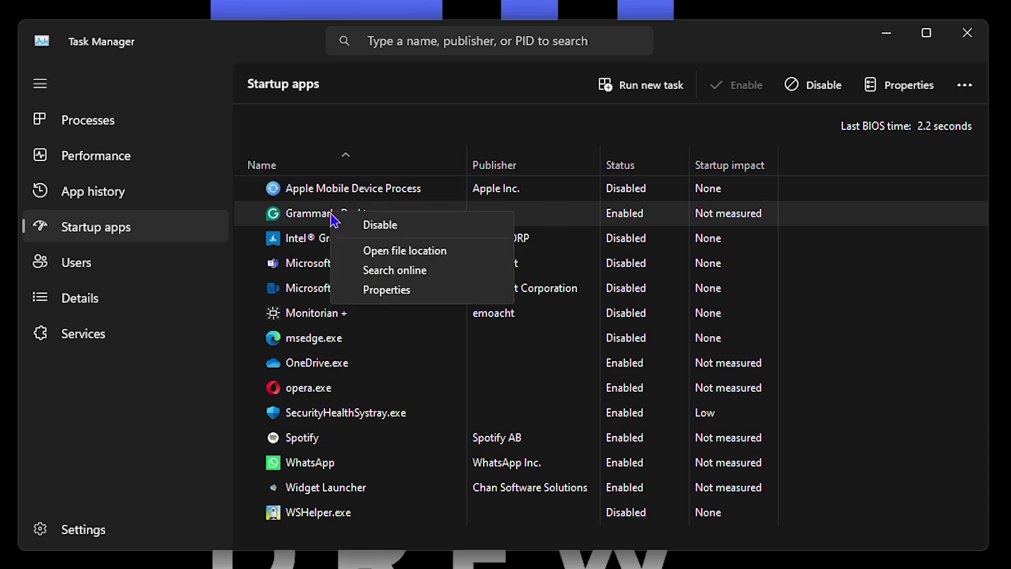
{"action": "left_click", "coordinate": [384, 227]}
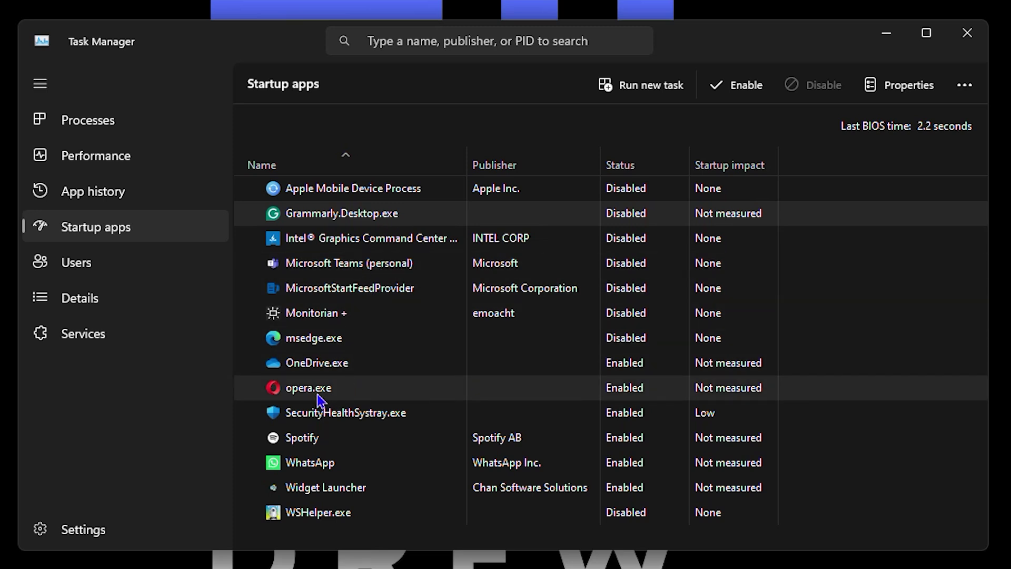
{"action": "left_click", "coordinate": [317, 362]}
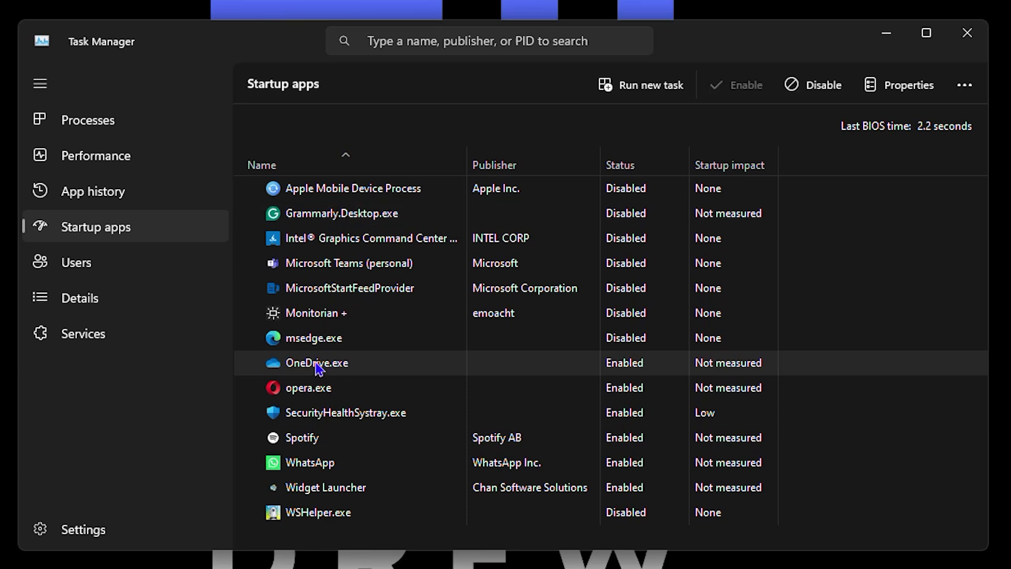
{"action": "left_click", "coordinate": [815, 95]}
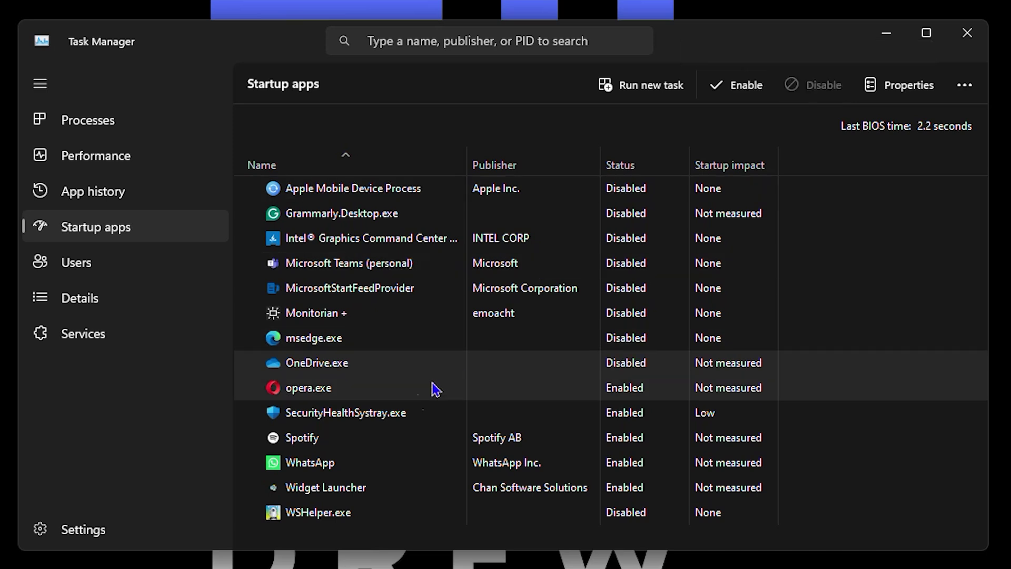
- Disable opera.exe, WhatsApp and Spotify at startup, then close Task Manager
{"action": "left_click", "coordinate": [321, 393]}
{"action": "left_click", "coordinate": [801, 84]}
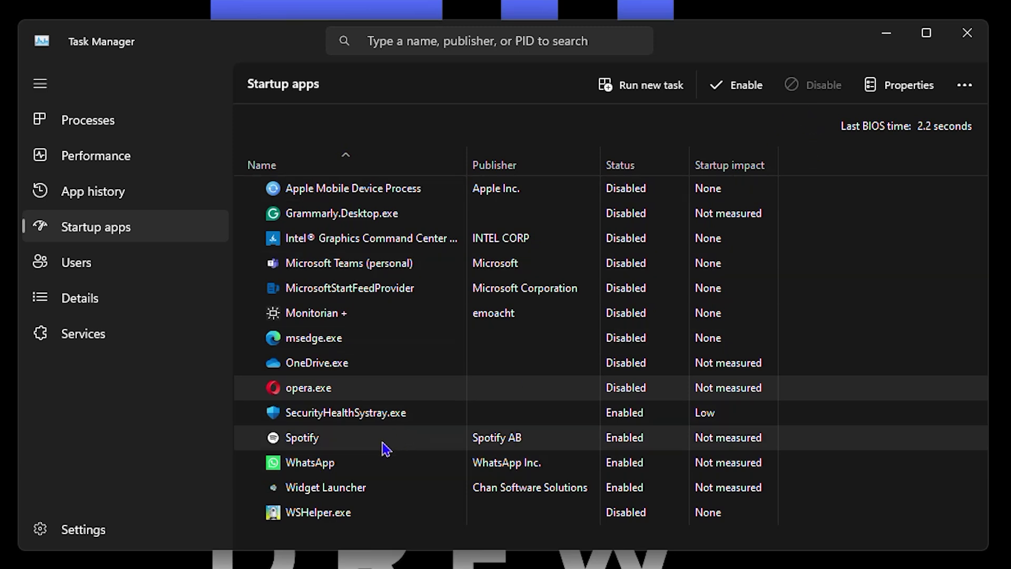
{"action": "left_click", "coordinate": [323, 469]}
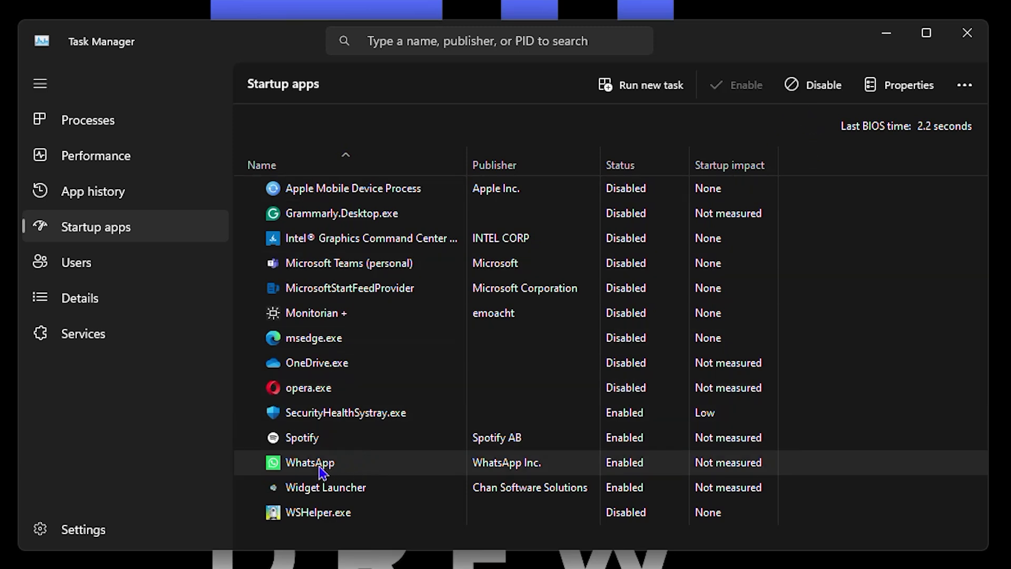
{"action": "left_click", "coordinate": [825, 87]}
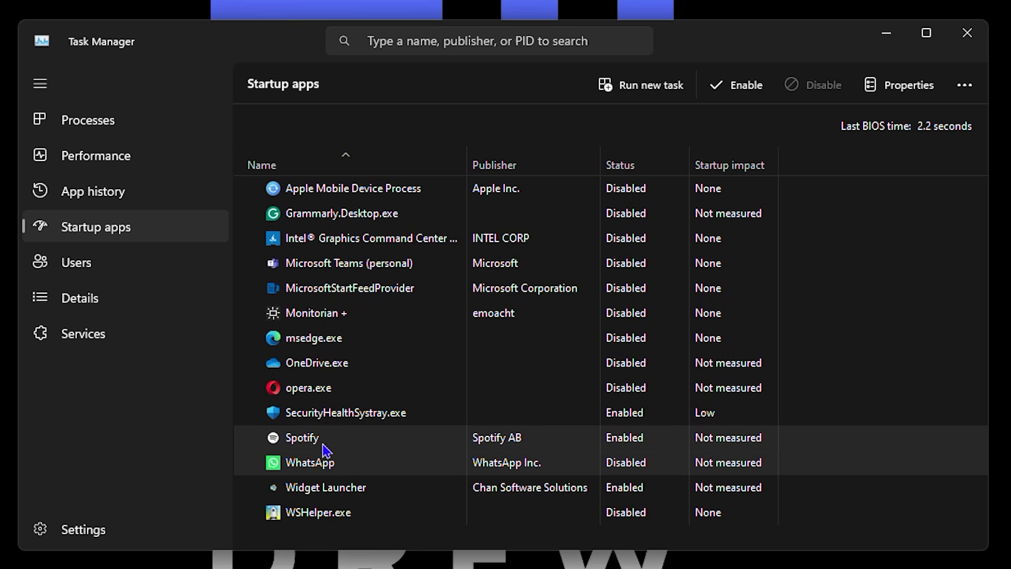
{"action": "left_click", "coordinate": [324, 446]}
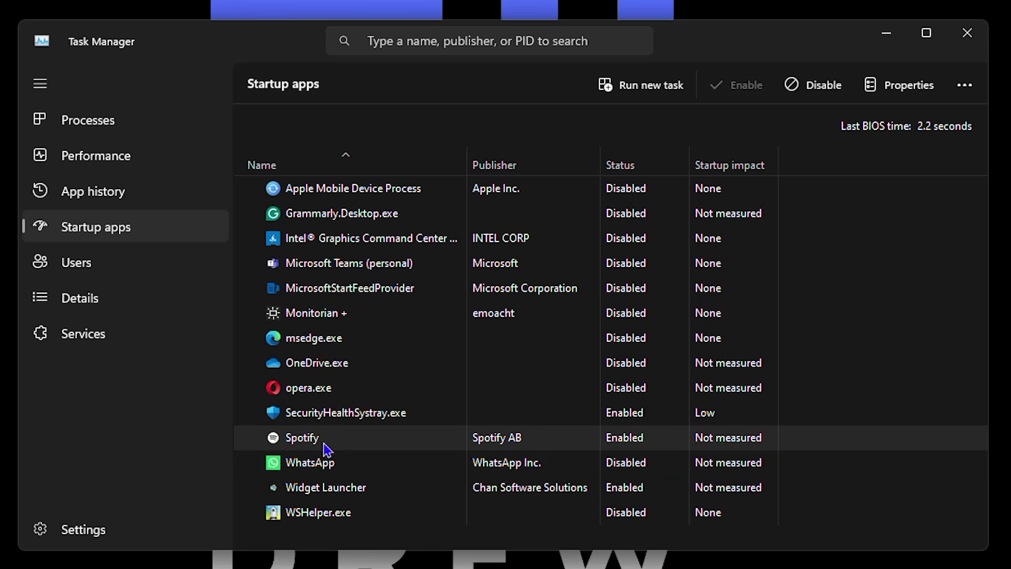
{"action": "left_click", "coordinate": [814, 88]}
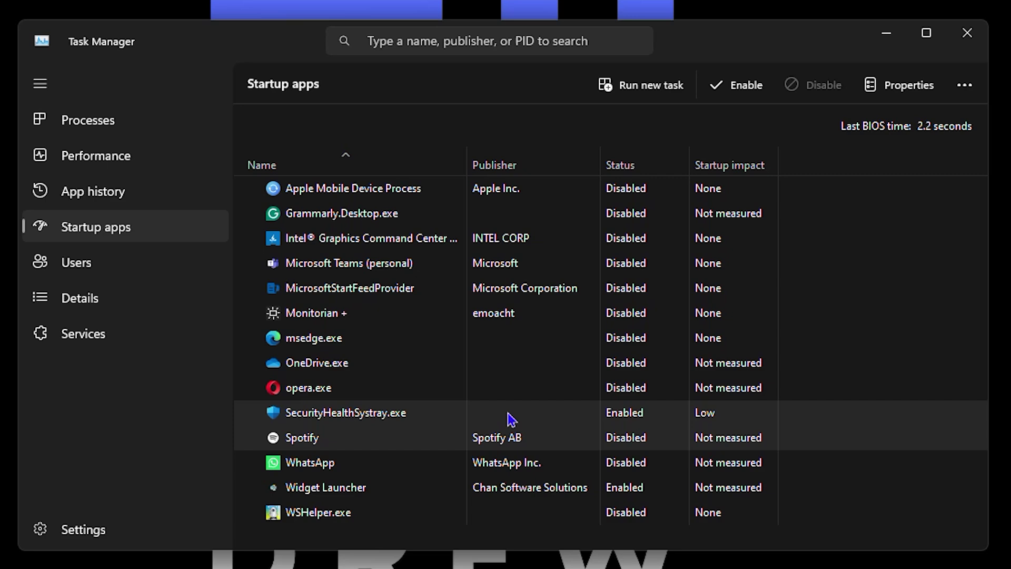
{"action": "left_click", "coordinate": [967, 33]}
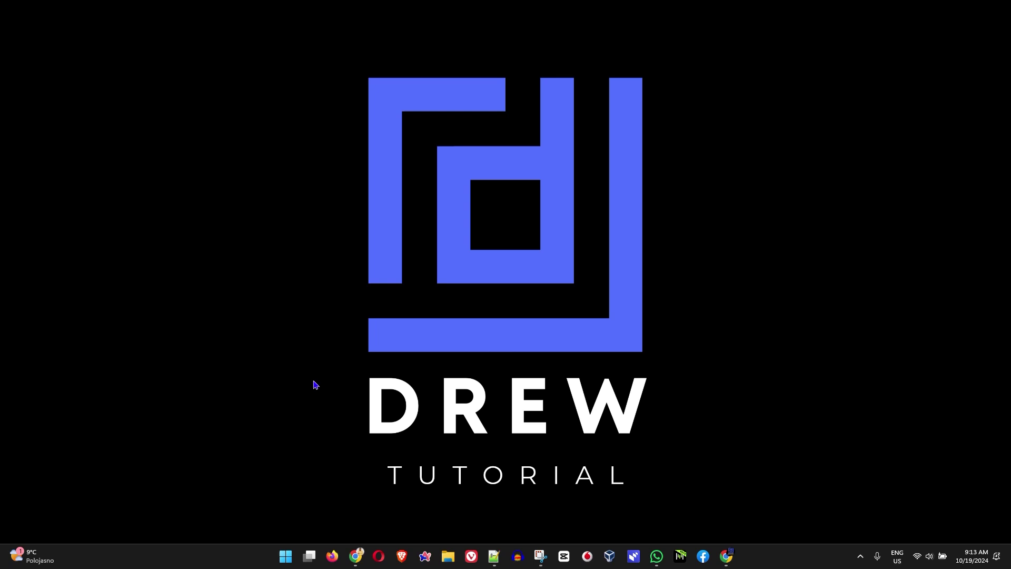
- Search the Start menu for 'insta' and open the Installed apps settings page
{"action": "left_click", "coordinate": [285, 555]}
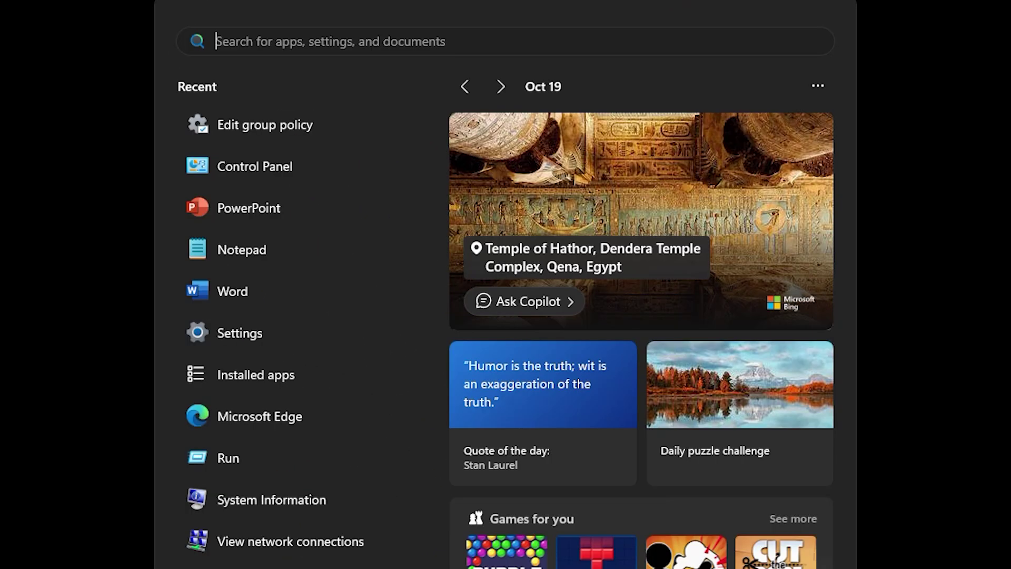
{"action": "type", "text": "installed apps"}
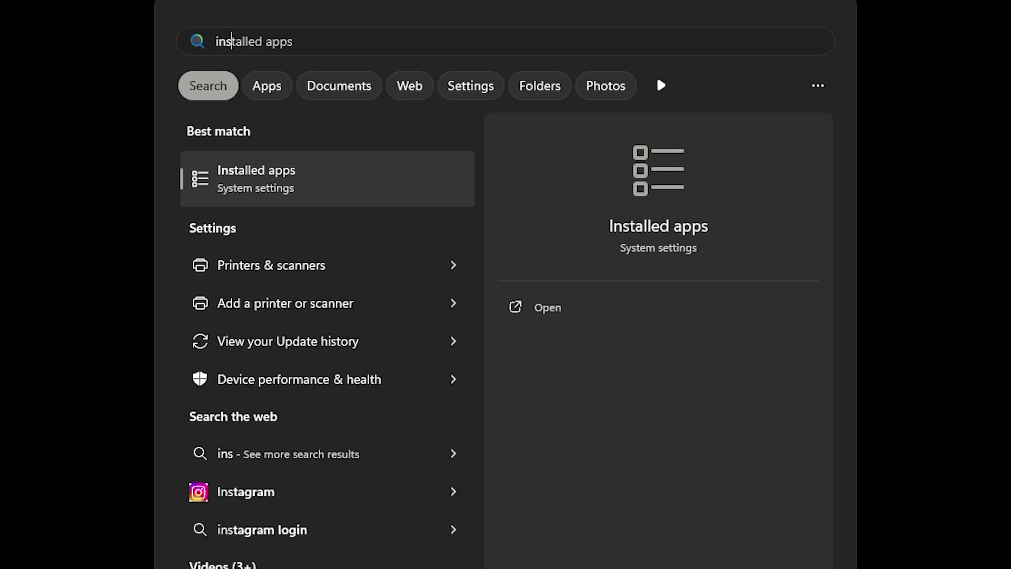
{"action": "left_click", "coordinate": [264, 190]}
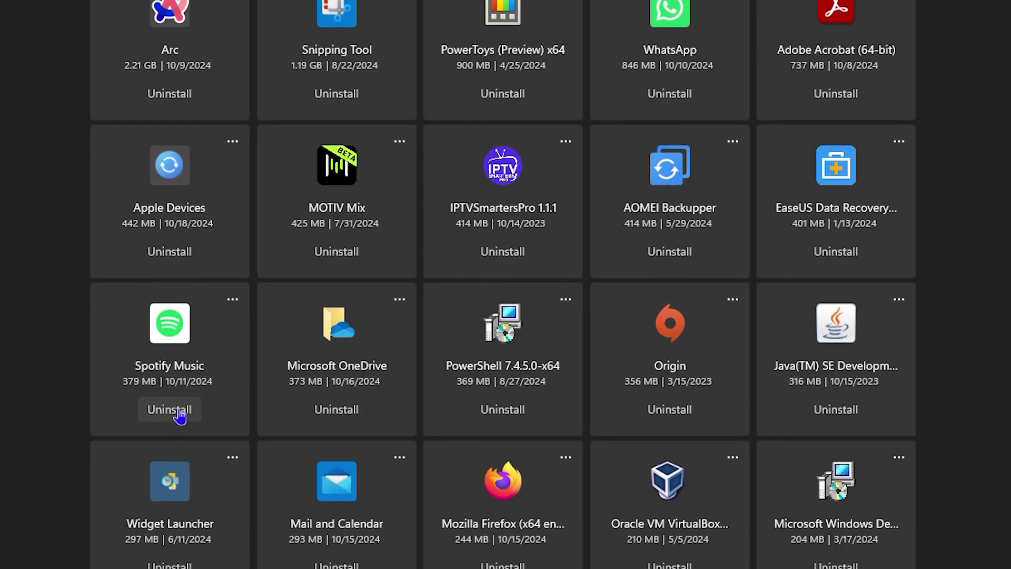
- Uninstall Spotify Music, then scroll down to the smallest 16 KB apps
{"action": "left_click", "coordinate": [179, 414]}
{"action": "left_click", "coordinate": [232, 495]}
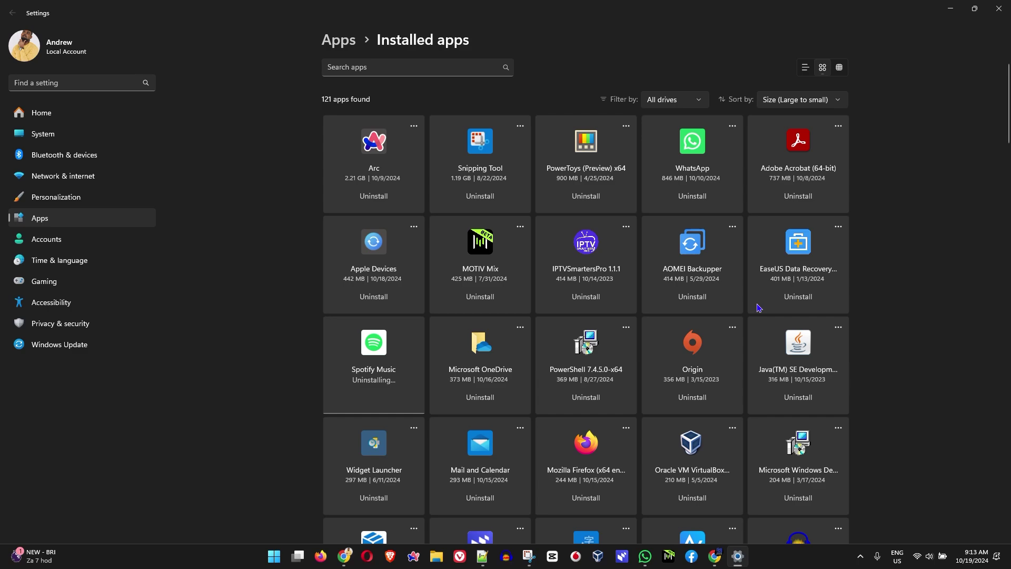
{"action": "scroll", "coordinate": [708, 305], "scroll_direction": "down", "scroll_amount": 5}
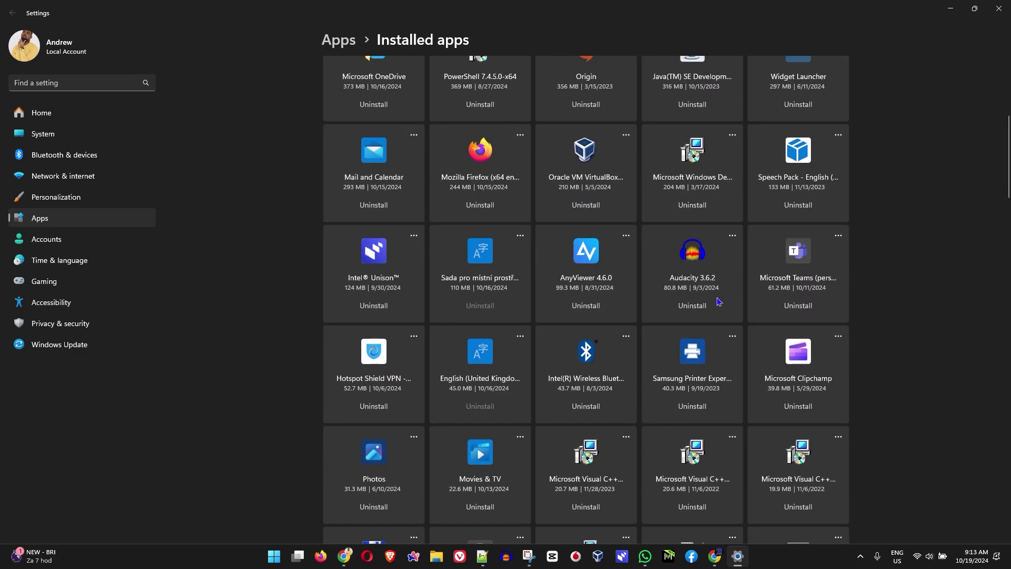
{"action": "scroll", "coordinate": [718, 302], "scroll_direction": "down", "scroll_amount": 6}
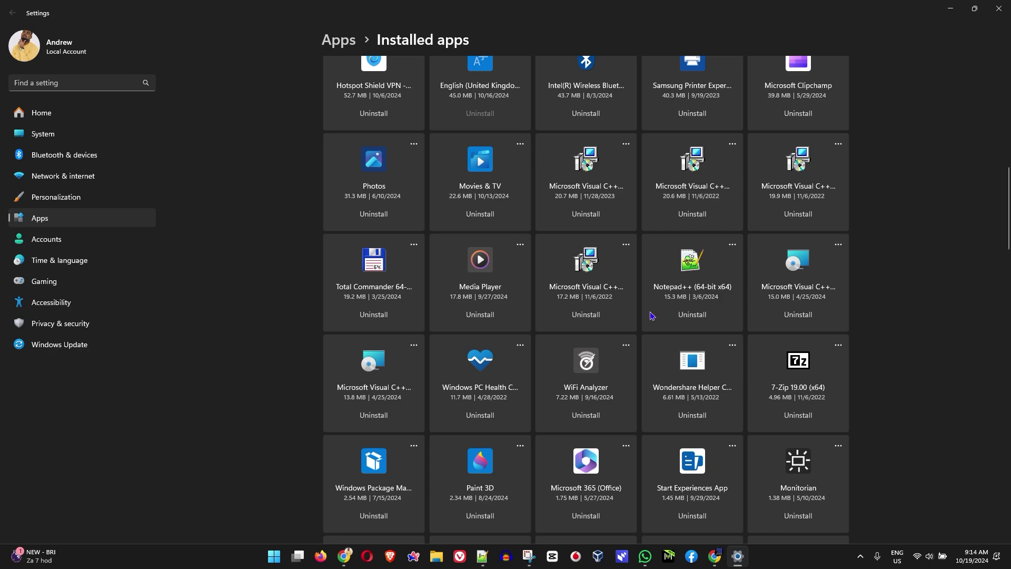
{"action": "scroll", "coordinate": [693, 321], "scroll_direction": "down", "scroll_amount": 3}
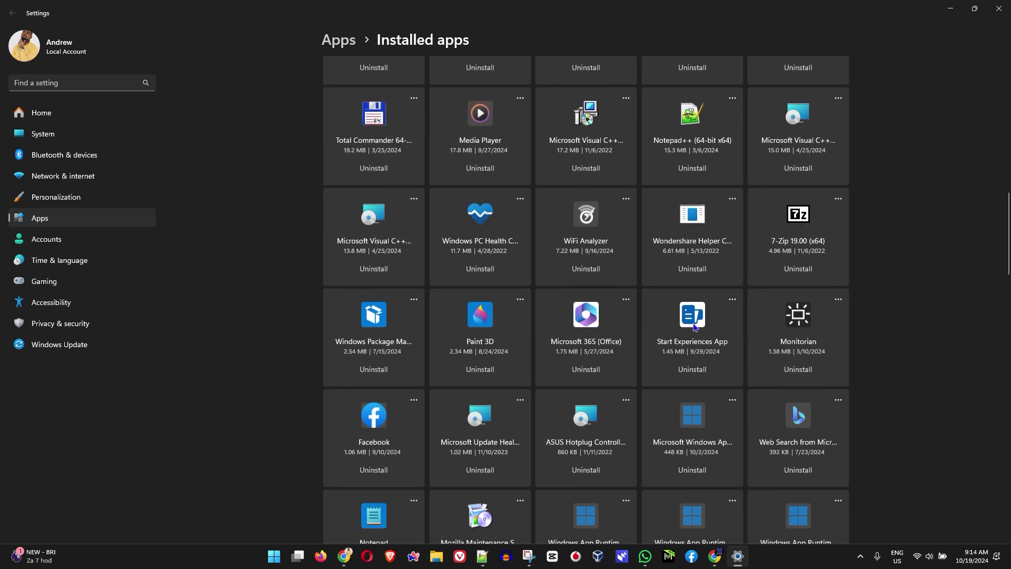
{"action": "scroll", "coordinate": [693, 326], "scroll_direction": "down", "scroll_amount": 7}
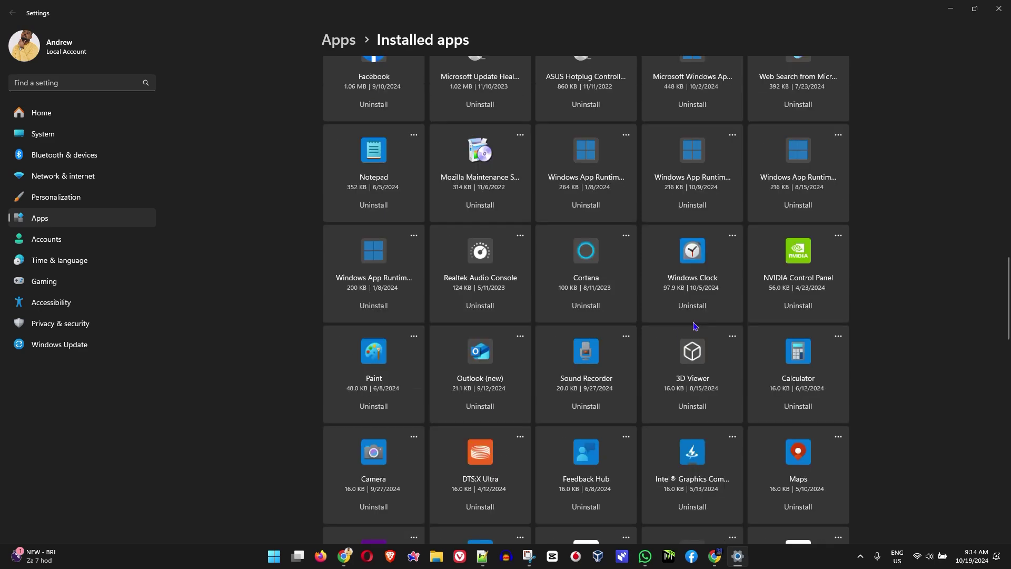
{"action": "scroll", "coordinate": [623, 329], "scroll_direction": "down", "scroll_amount": 4}
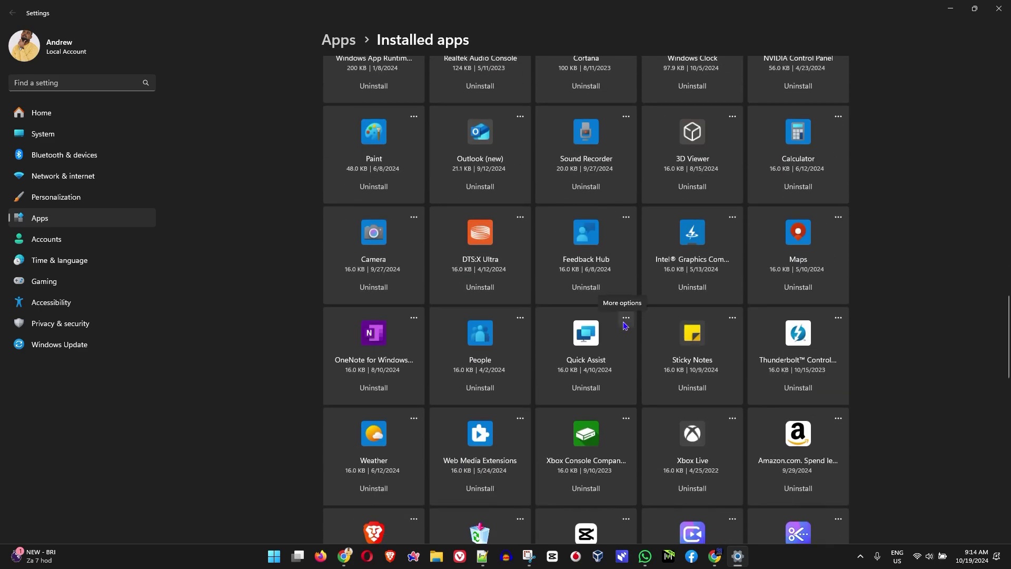
- Uninstall the Amazon and Gmail web apps, confirming the removal in Chrome for each
{"action": "left_click", "coordinate": [805, 491]}
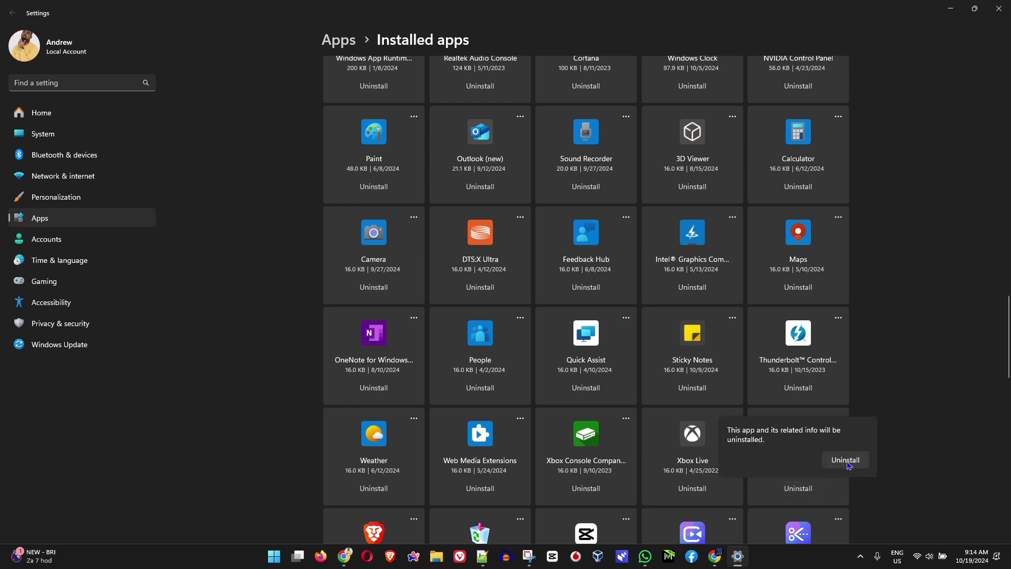
{"action": "left_click", "coordinate": [845, 460]}
{"action": "left_click", "coordinate": [536, 296]}
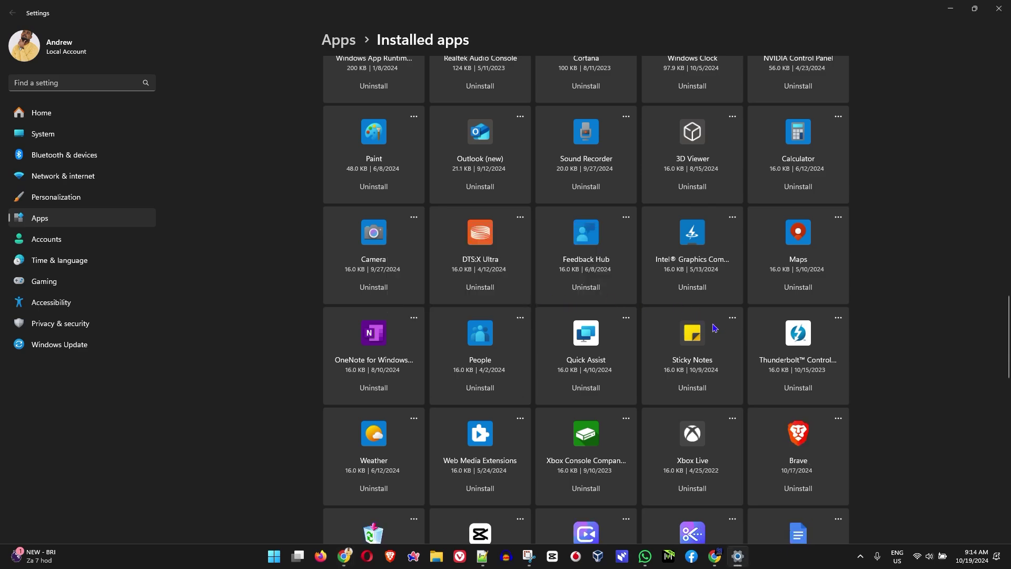
{"action": "scroll", "coordinate": [587, 405], "scroll_direction": "down", "scroll_amount": 5}
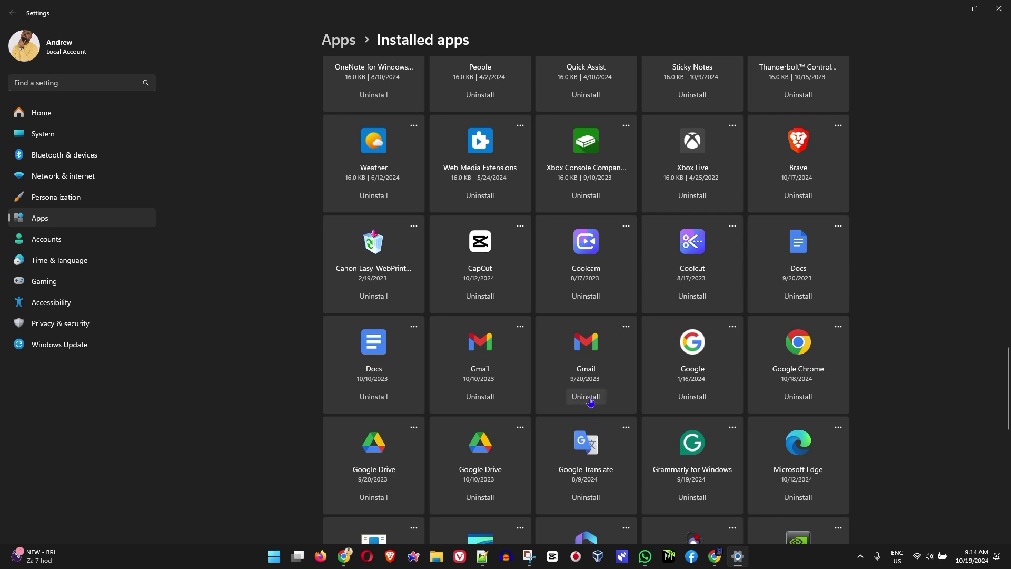
{"action": "left_click", "coordinate": [585, 397]}
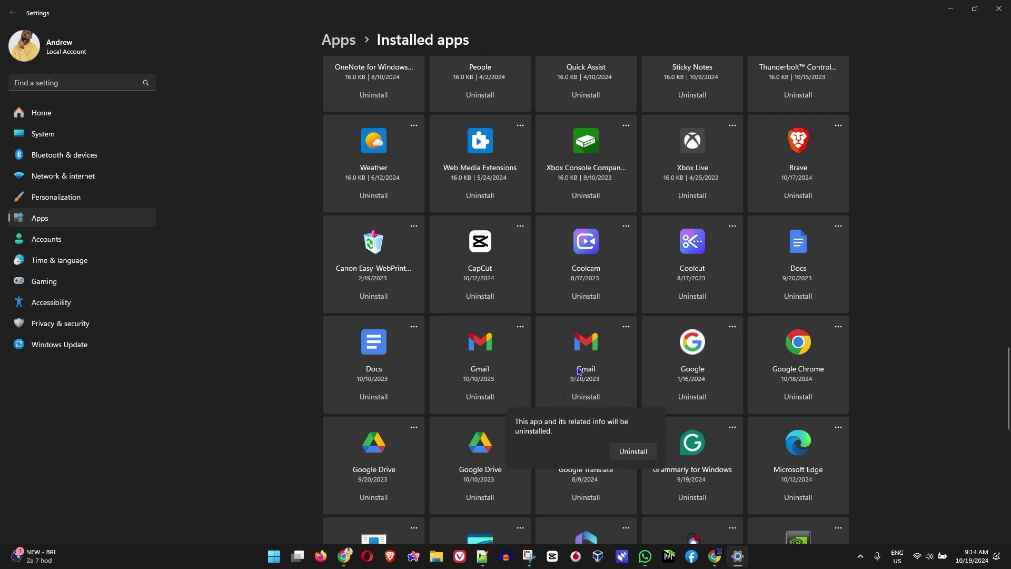
{"action": "left_click", "coordinate": [631, 451]}
{"action": "left_click", "coordinate": [529, 296]}
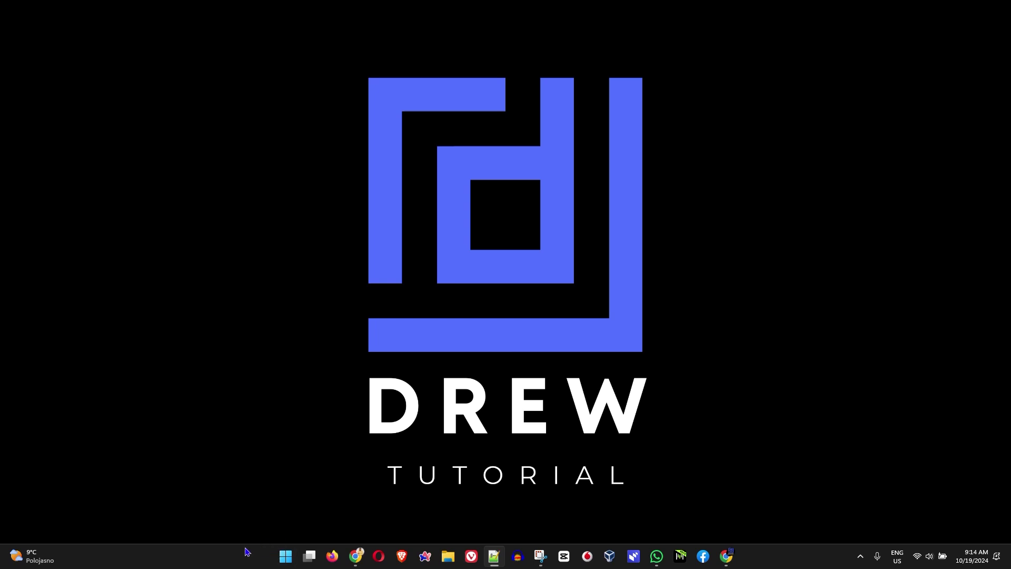
- Open Settings from the Start right-click menu and run a Windows Update check
{"action": "right_click", "coordinate": [286, 557]}
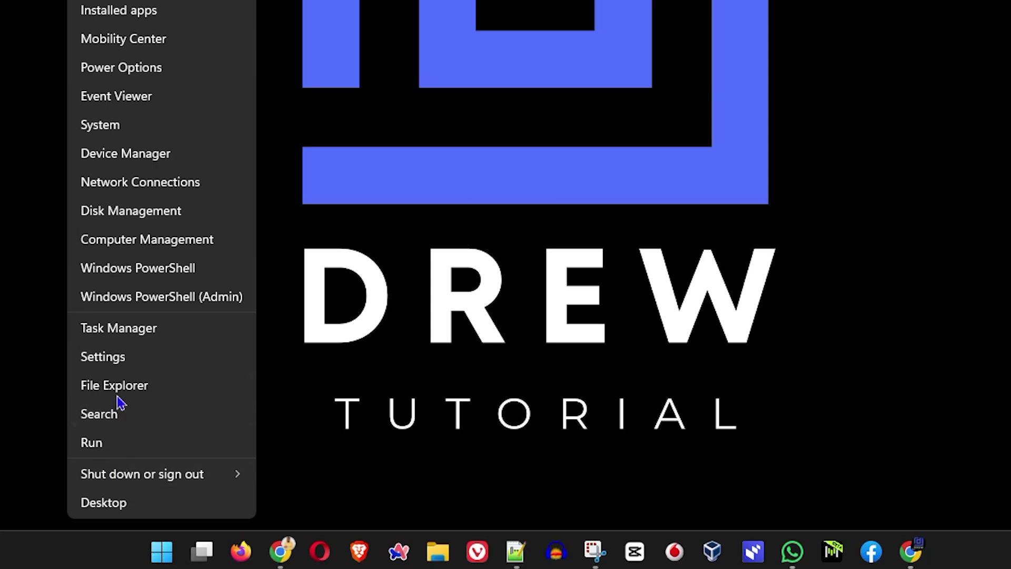
{"action": "left_click", "coordinate": [84, 359]}
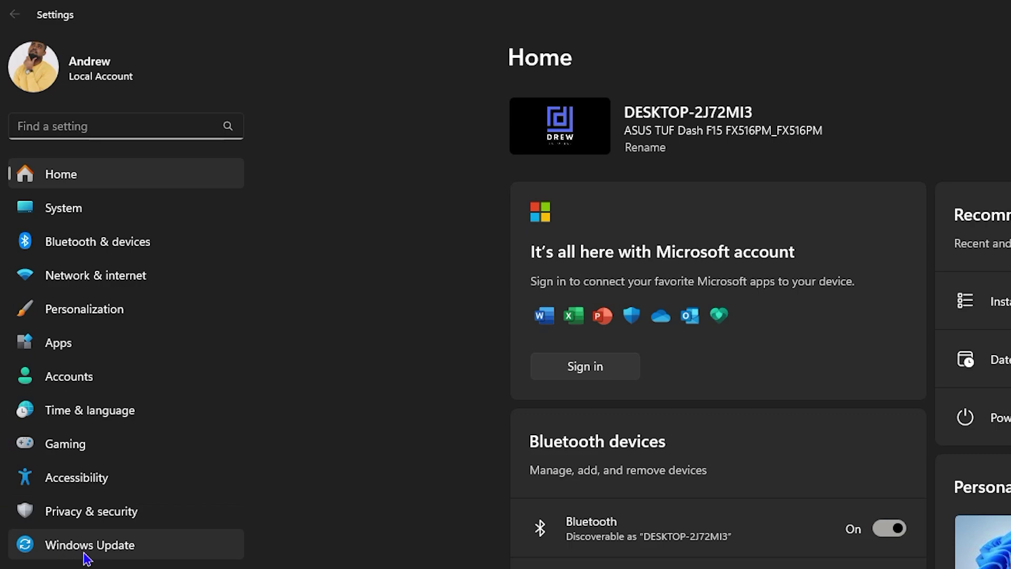
{"action": "left_click", "coordinate": [83, 554]}
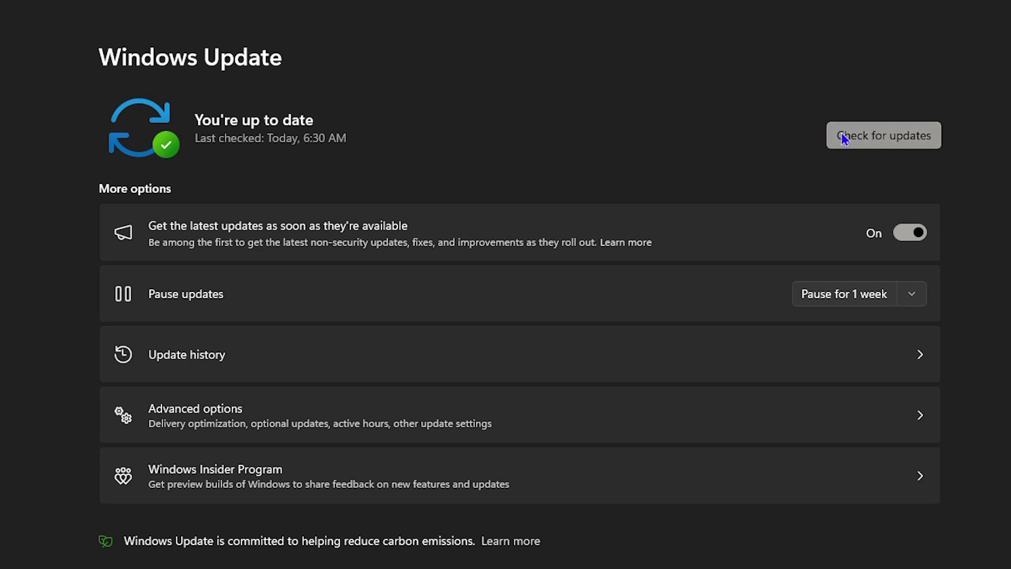
{"action": "left_click", "coordinate": [903, 141]}
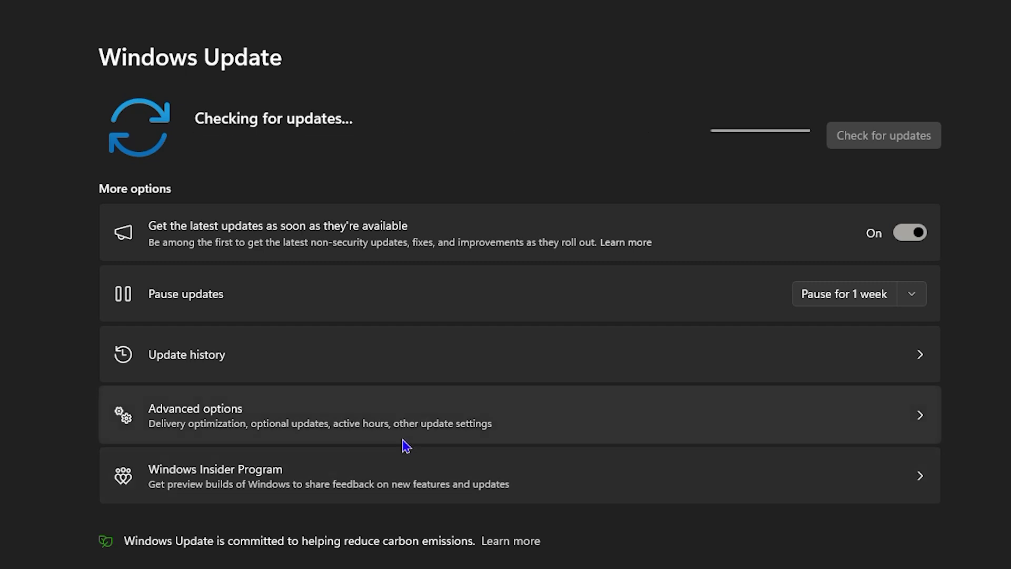
- Open Update history and expand the Driver Updates list
{"action": "left_click", "coordinate": [309, 361]}
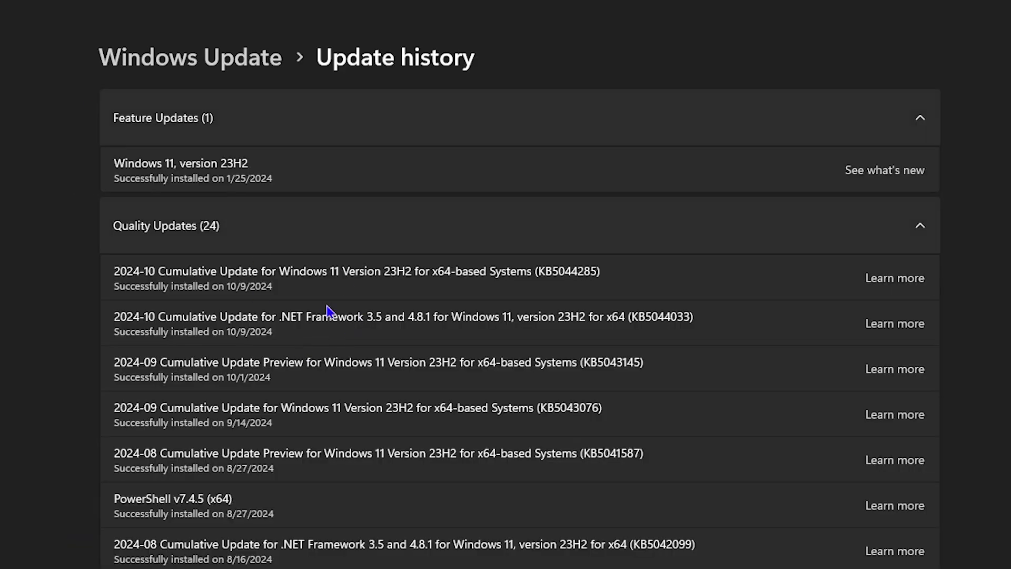
{"action": "scroll", "coordinate": [375, 349], "scroll_direction": "down", "scroll_amount": 8}
{"action": "scroll", "coordinate": [373, 379], "scroll_direction": "down", "scroll_amount": 8}
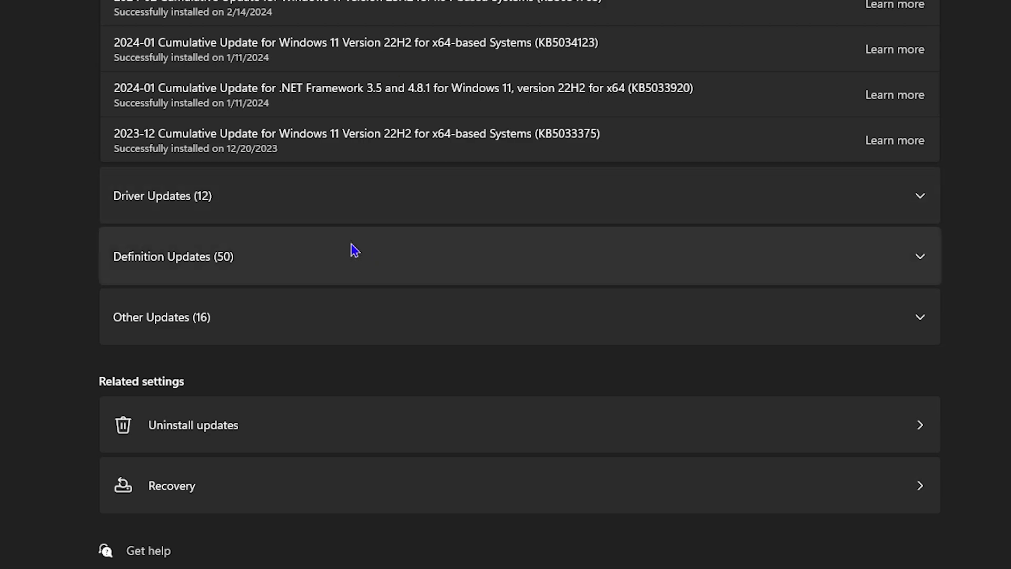
{"action": "left_click", "coordinate": [323, 204]}
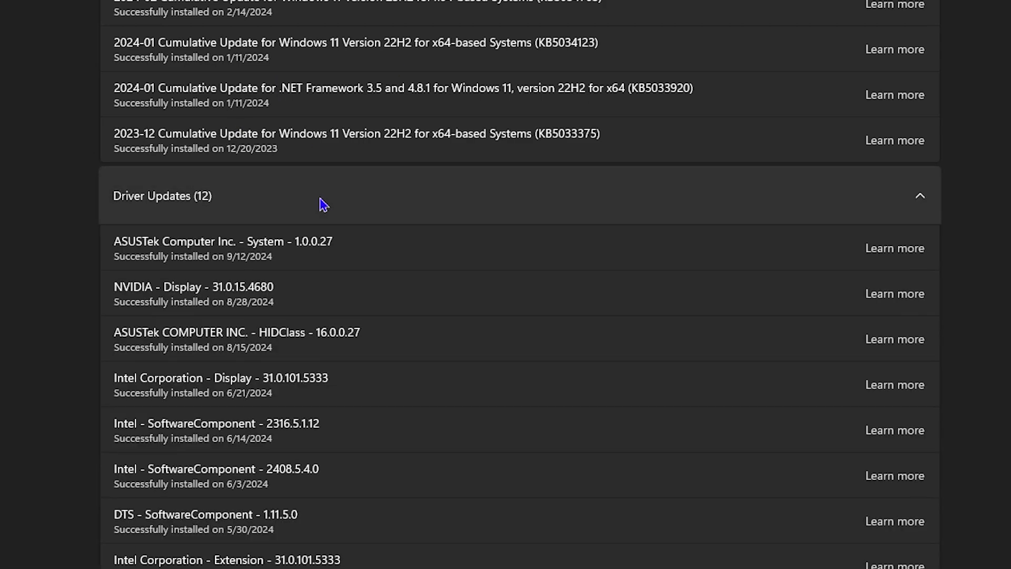
- Browse the installed driver updates, then return to the main Windows Update page
{"action": "scroll", "coordinate": [295, 284], "scroll_direction": "down", "scroll_amount": 10}
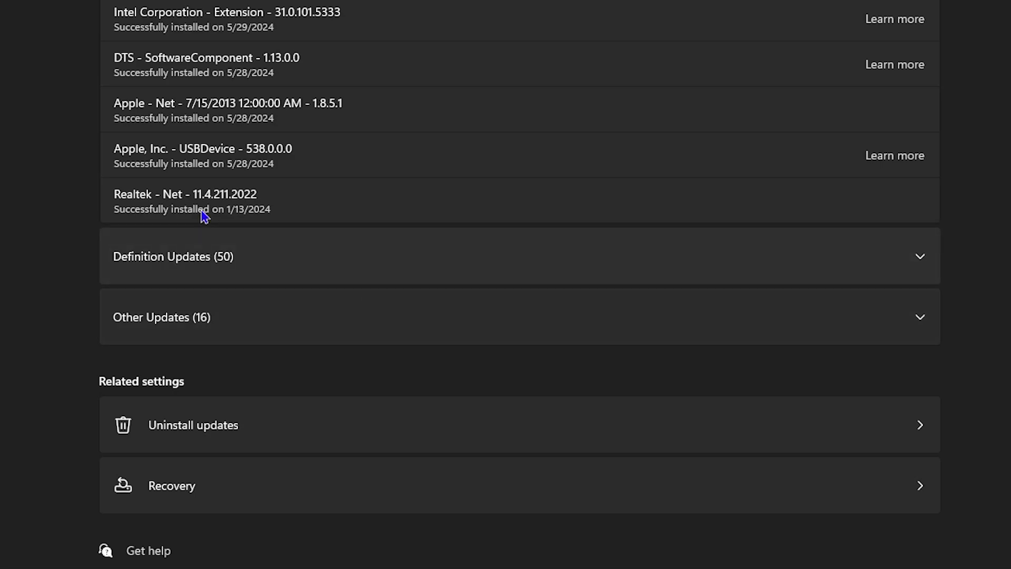
{"action": "scroll", "coordinate": [315, 253], "scroll_direction": "up", "scroll_amount": 5}
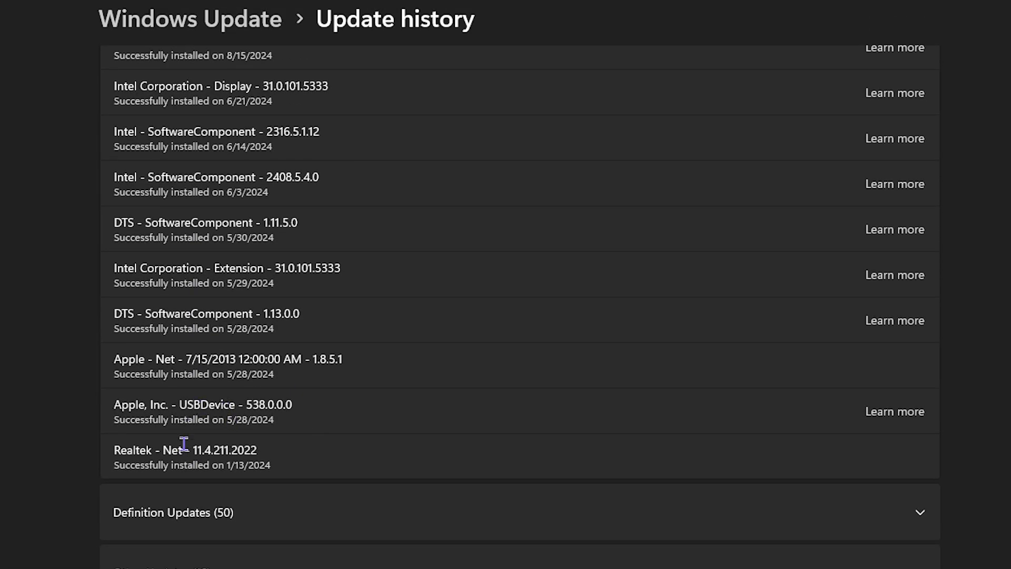
{"action": "scroll", "coordinate": [183, 444], "scroll_direction": "up", "scroll_amount": 18}
{"action": "scroll", "coordinate": [197, 426], "scroll_direction": "down", "scroll_amount": 11}
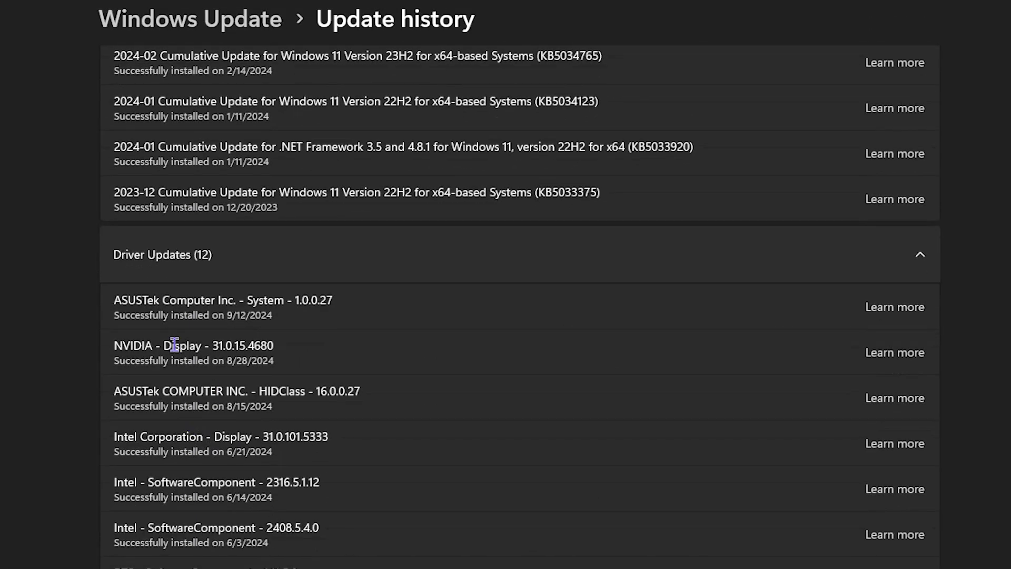
{"action": "scroll", "coordinate": [198, 467], "scroll_direction": "down", "scroll_amount": 7}
{"action": "scroll", "coordinate": [228, 376], "scroll_direction": "up", "scroll_amount": 20}
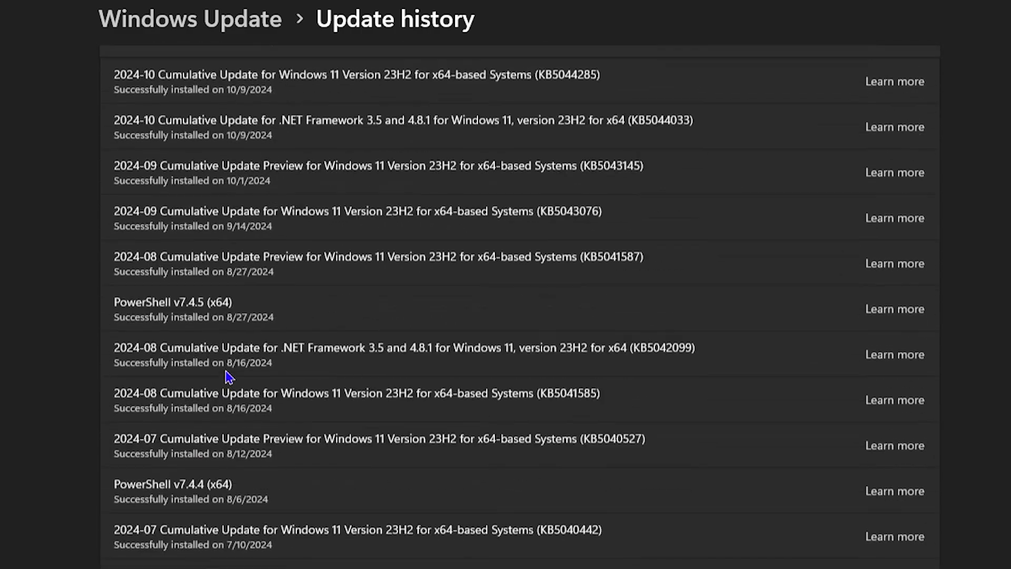
{"action": "scroll", "coordinate": [228, 376], "scroll_direction": "up", "scroll_amount": 5}
{"action": "left_click", "coordinate": [242, 23]}
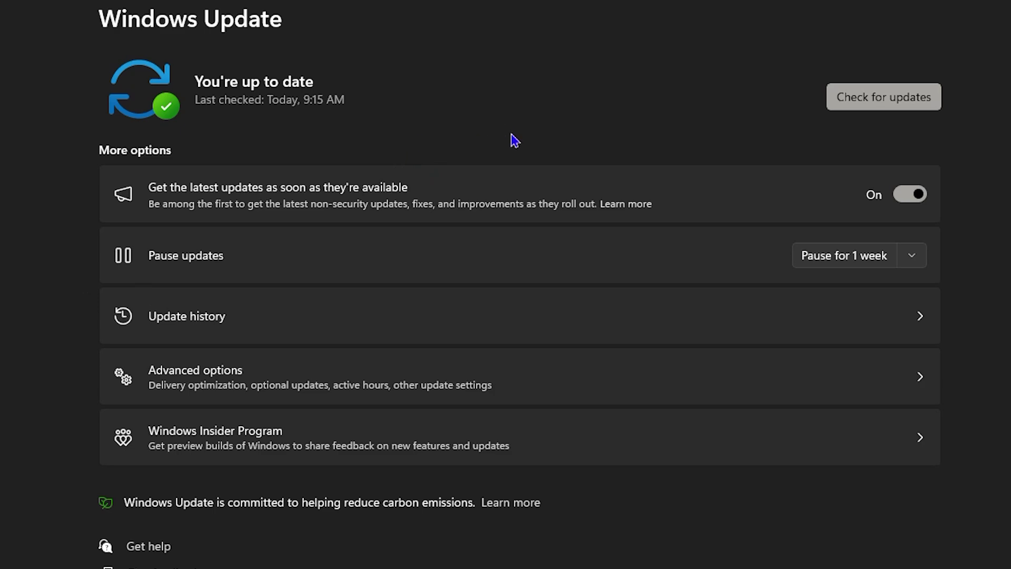
{"action": "left_click", "coordinate": [238, 388]}
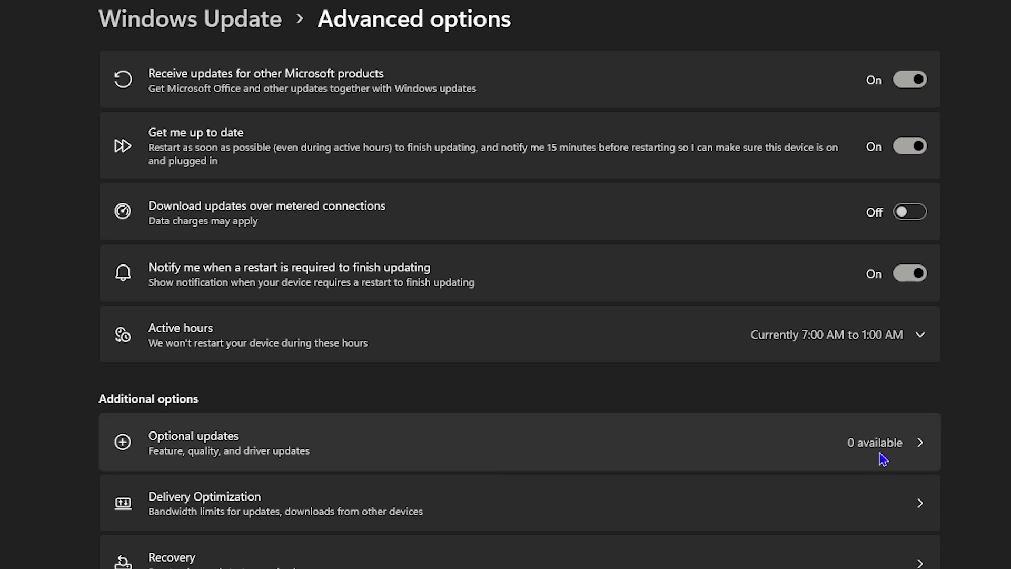
{"action": "left_click", "coordinate": [378, 454]}
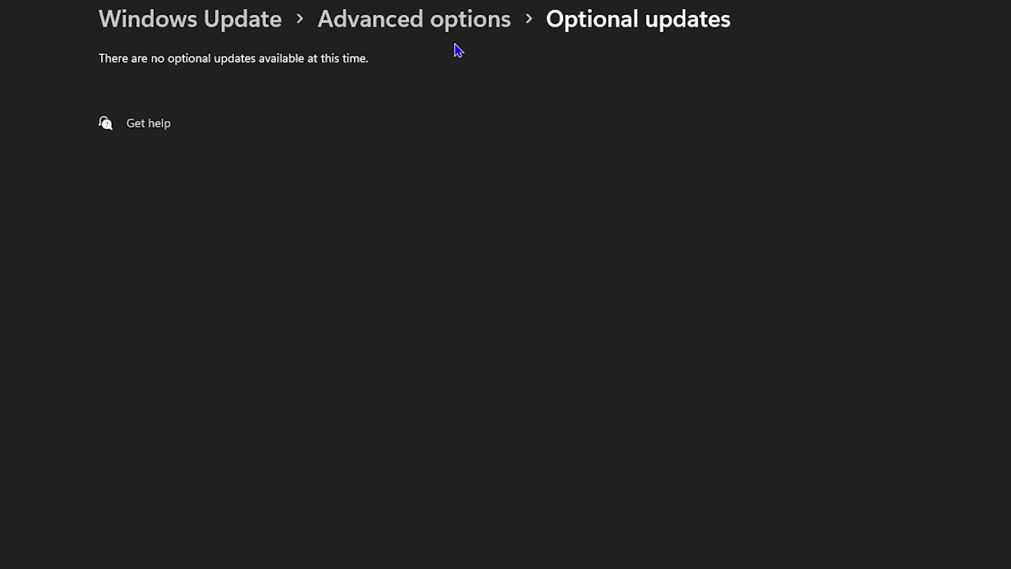
{"action": "left_click", "coordinate": [253, 24]}
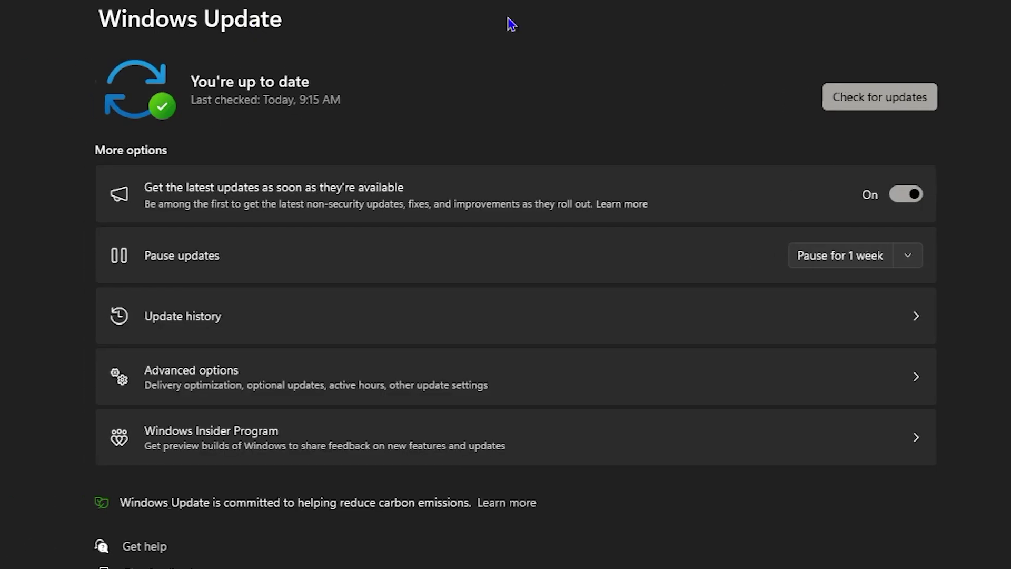